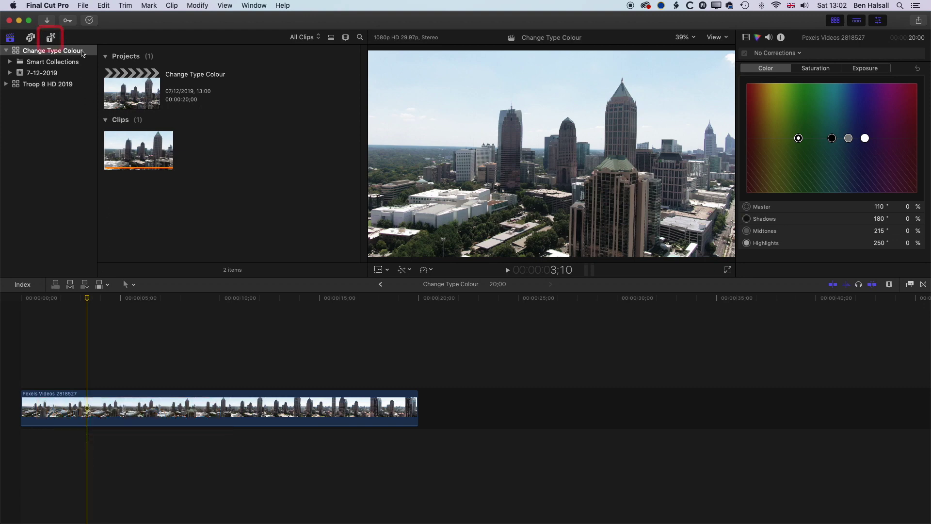
- Place the Basic Title from the Bumper/Opener titles above the city clip at the playhead and delete it
left_click(51, 38)
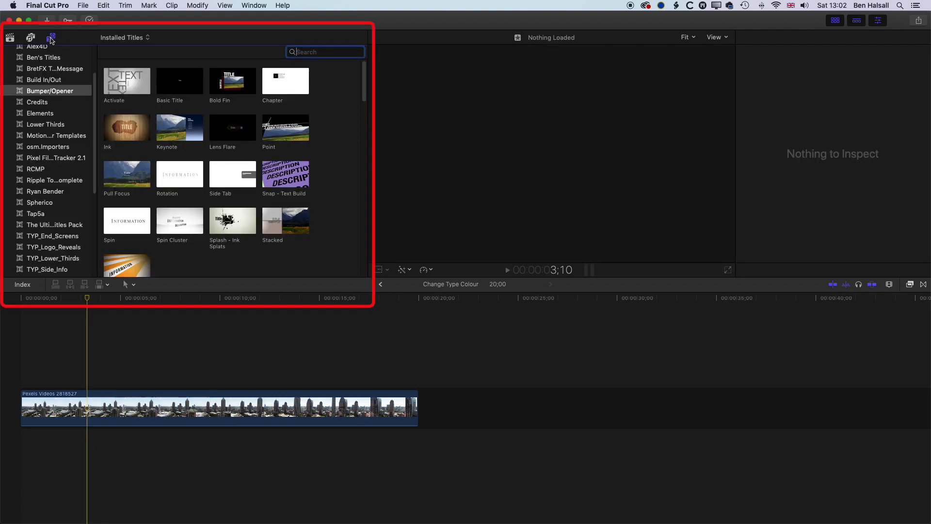
scroll(49, 66, "up", 3)
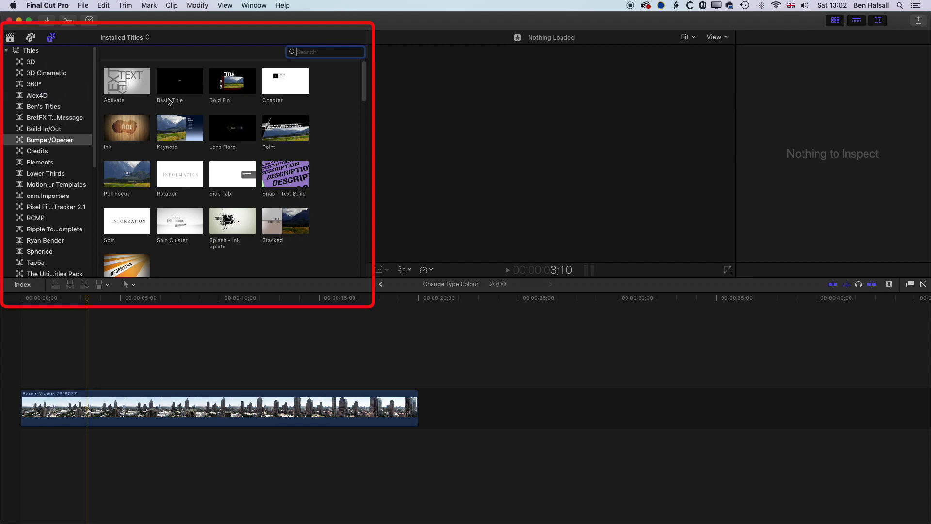
left_click_drag(180, 88, 91, 360)
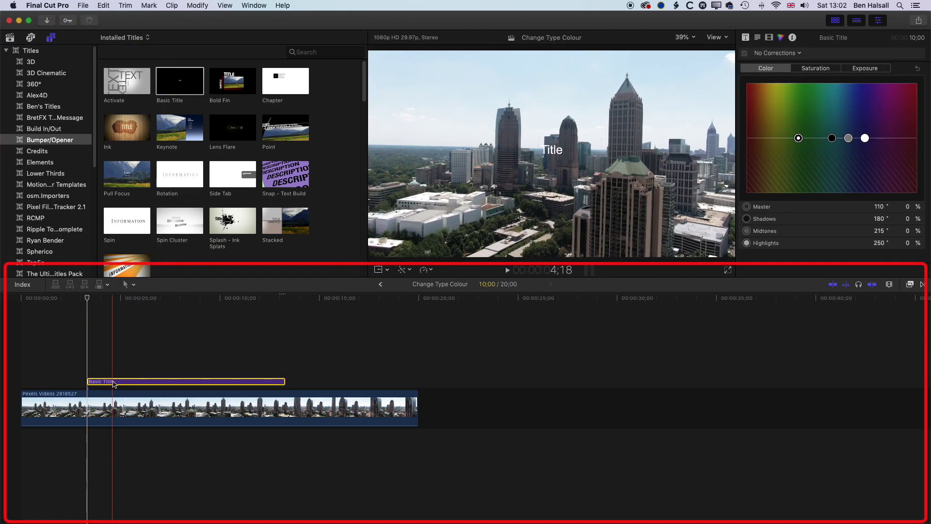
key("Delete")
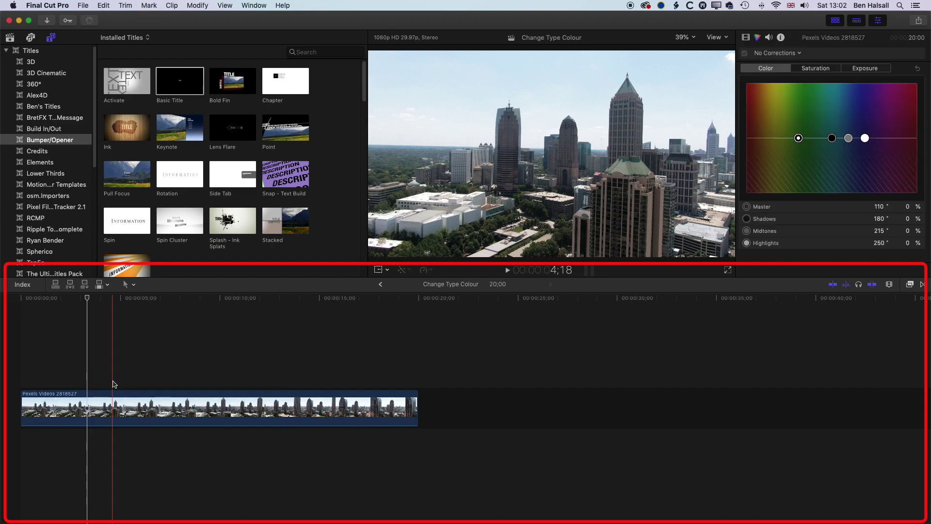
- Add the default title above the clip at the playhead, move the playhead to about 9 seconds and inspect the selected title's parameters
key("ctrl+t")
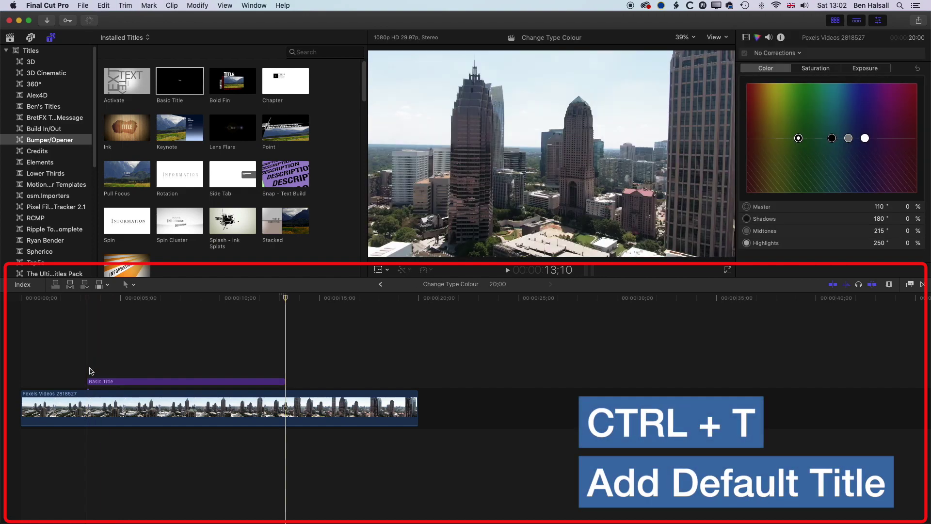
left_click(200, 298)
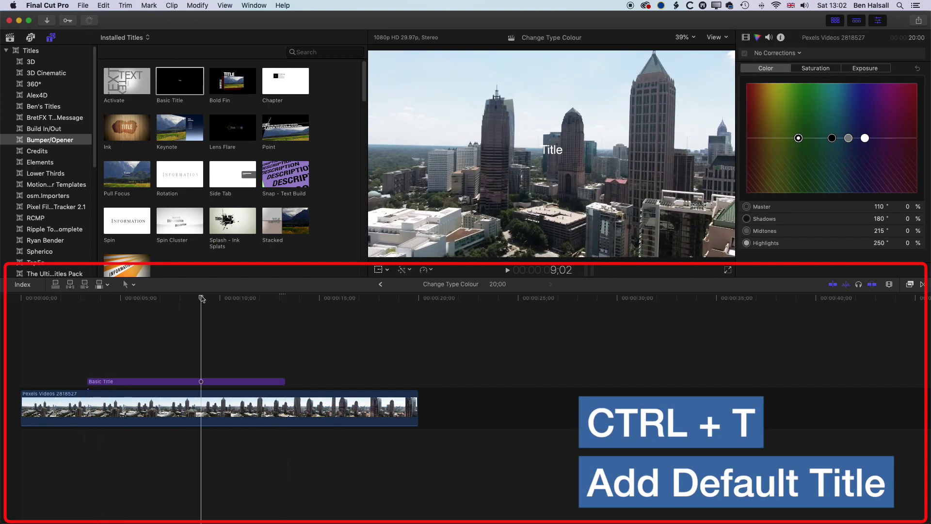
left_click(177, 382)
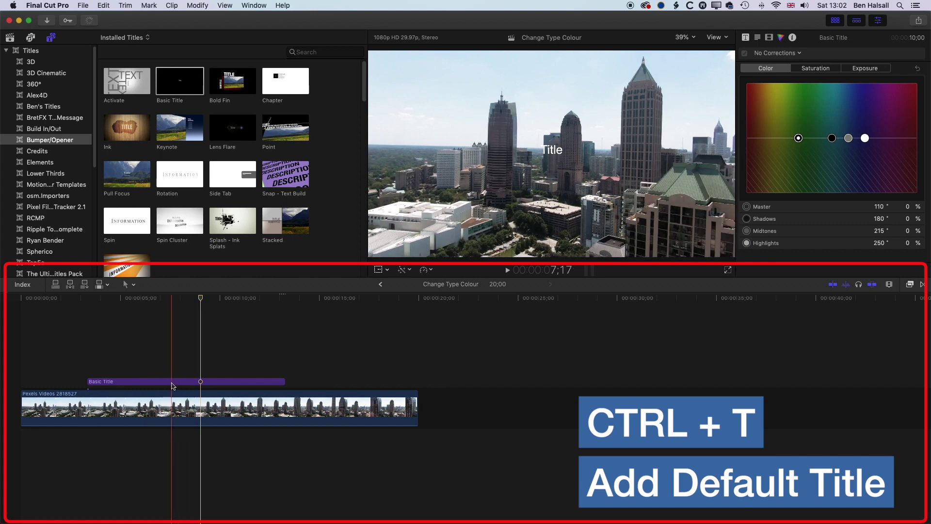
left_click(173, 385)
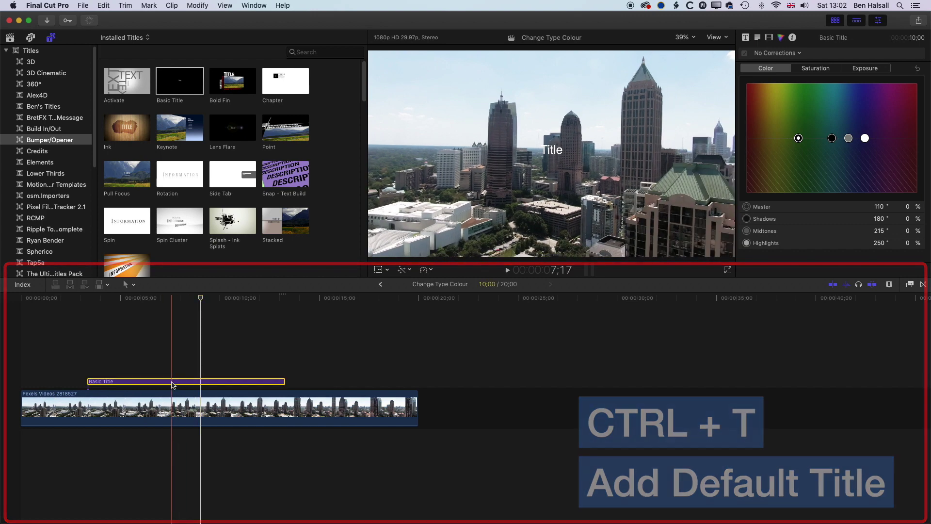
left_click(746, 37)
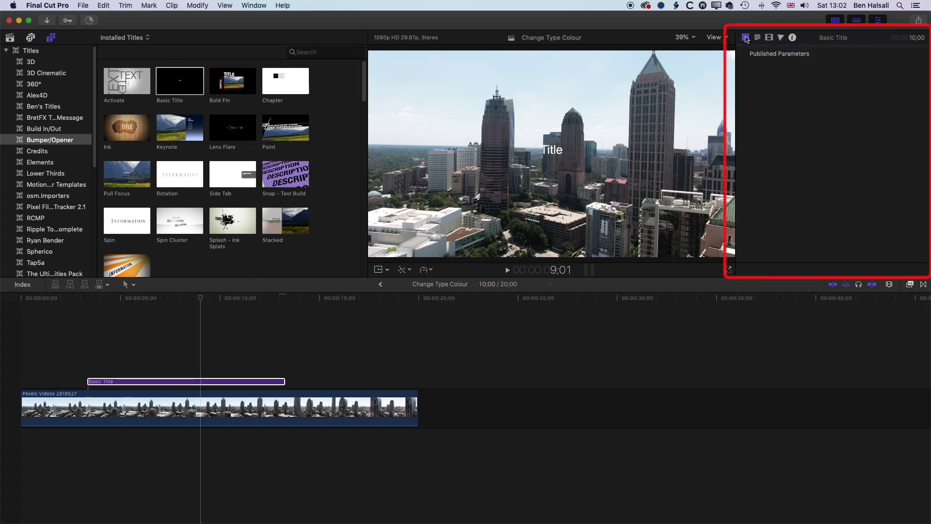
left_click(250, 5)
mouse_move(278, 58)
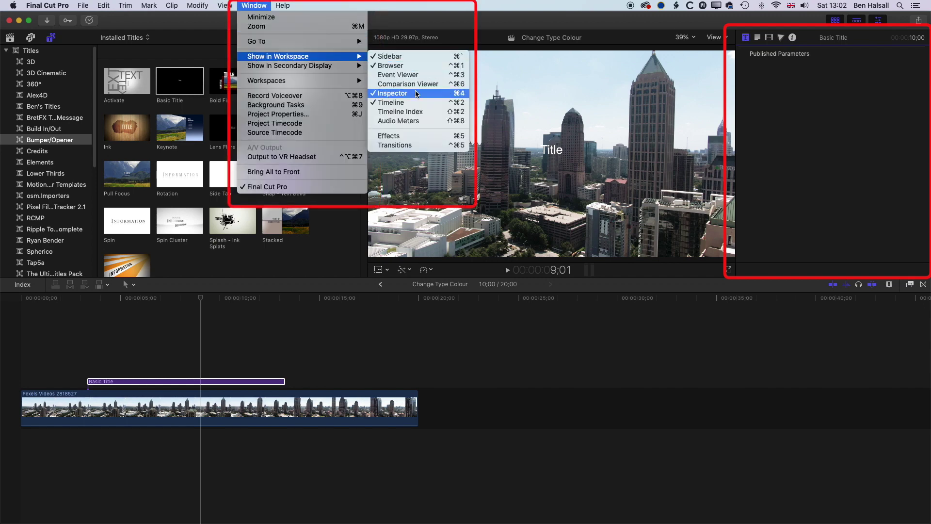
left_click(441, 9)
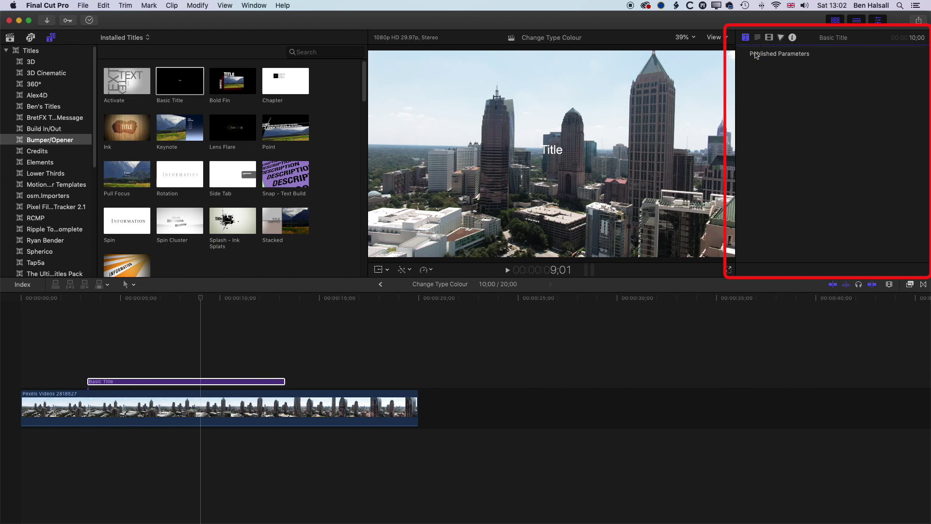
- Replace the title's placeholder text with "The City"
left_click(785, 83)
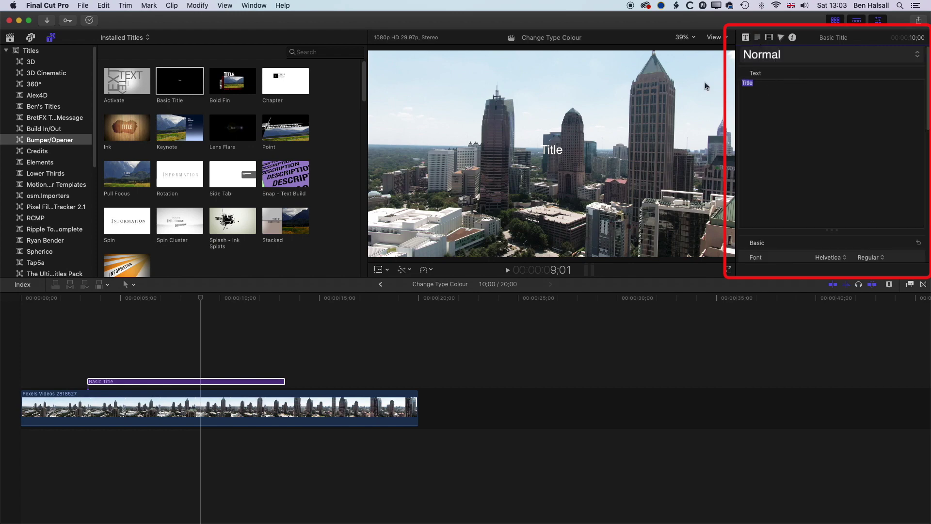
type("Th")
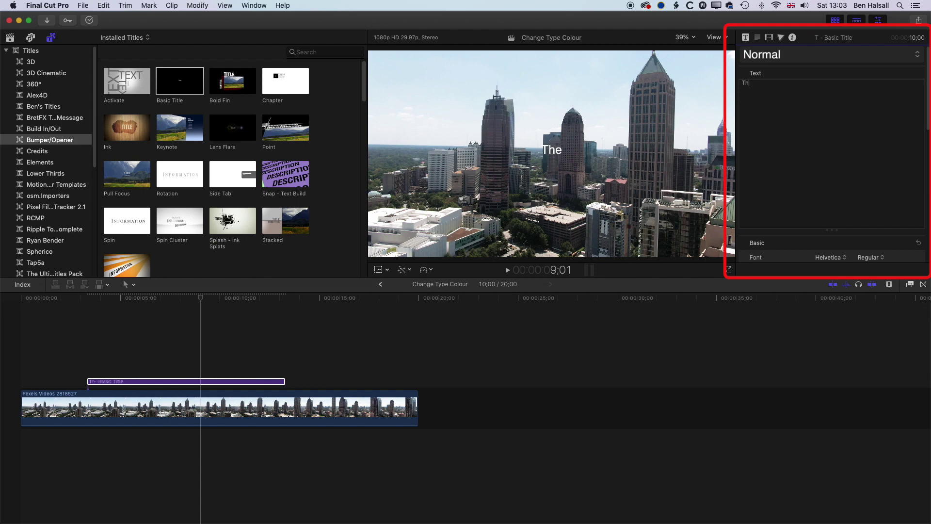
type("e City")
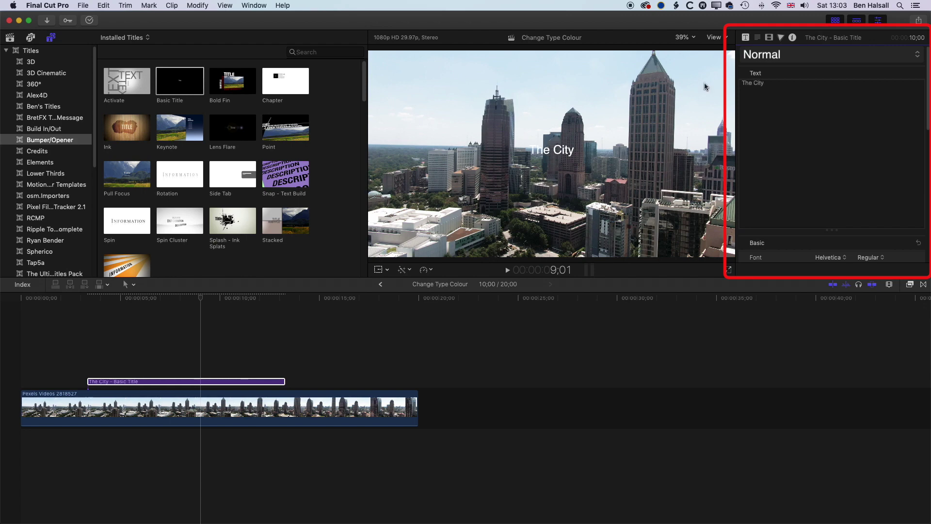
- Apply the Condensed 2D style to the title text
left_click(773, 55)
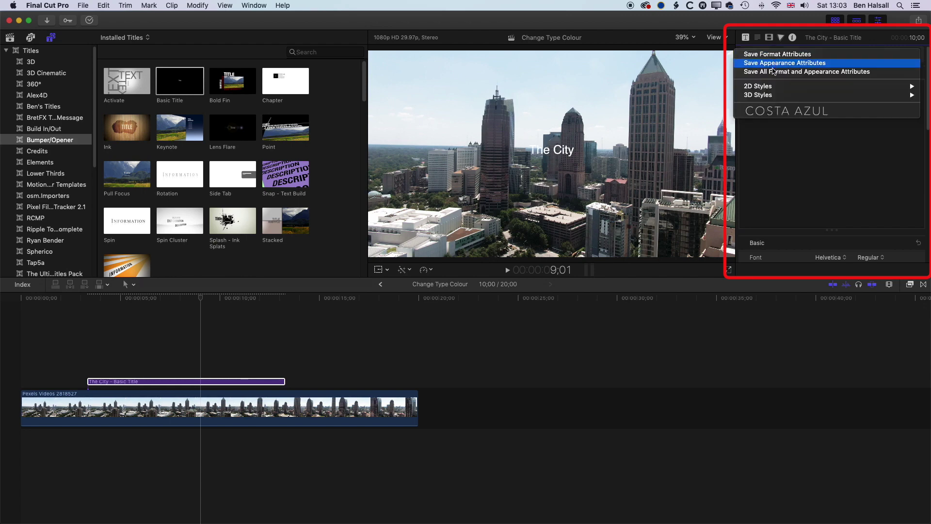
mouse_move(777, 88)
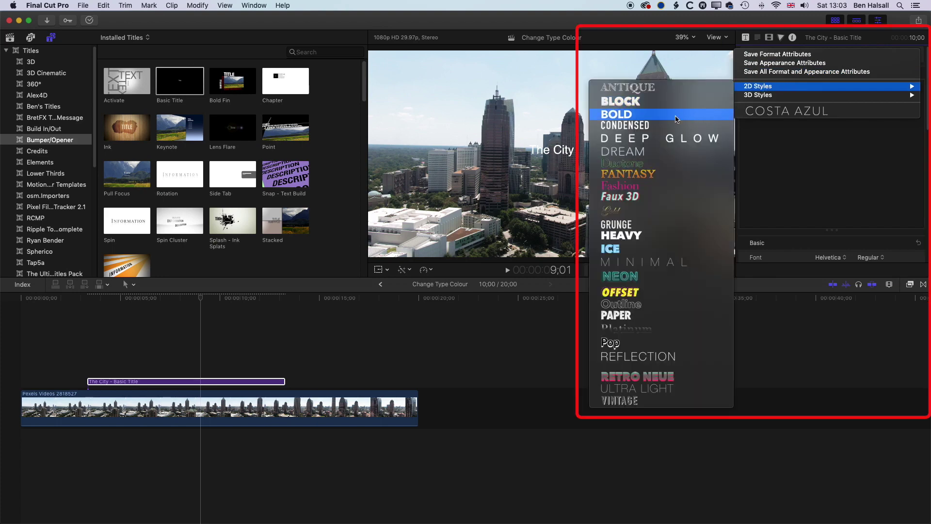
left_click(644, 127)
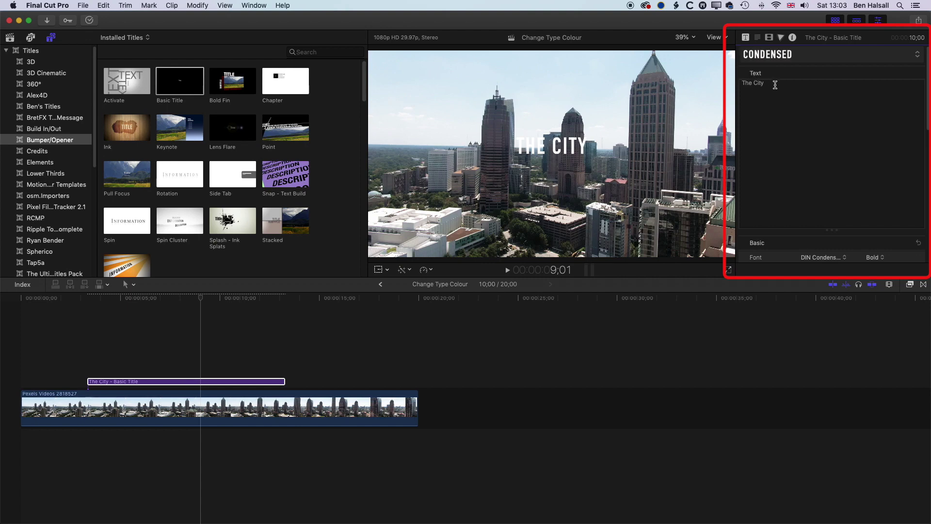
- Enlarge the title text to a size of 236
left_click_drag(925, 85, 924, 125)
scroll(835, 121, "down", 4)
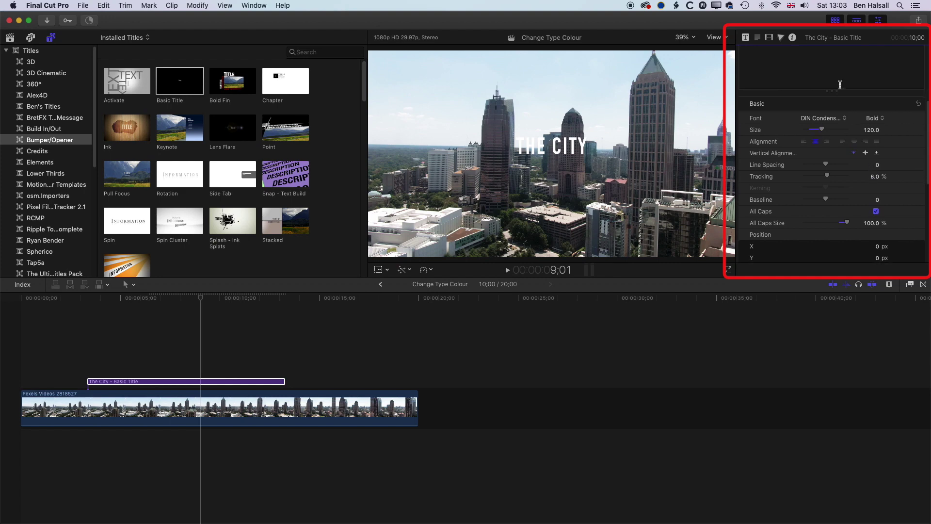
left_click_drag(823, 129, 834, 130)
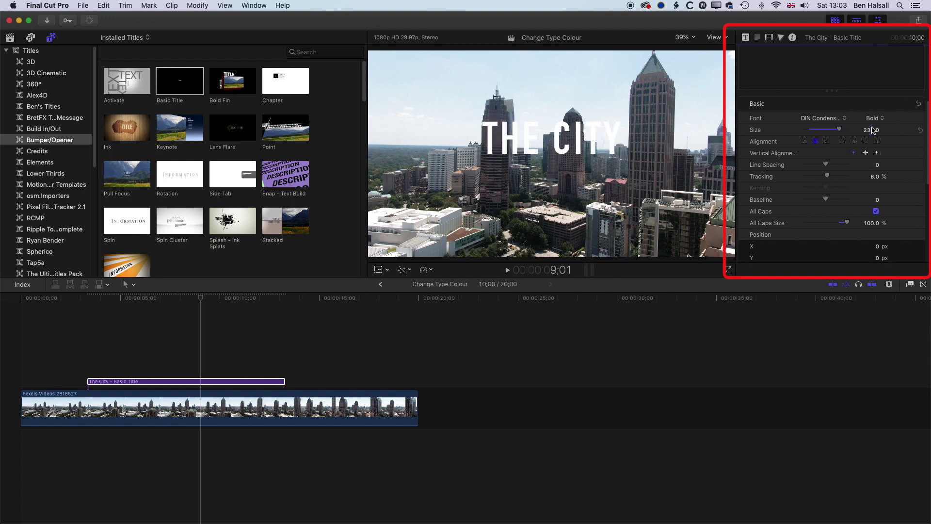
- Reveal the title's Face settings, keep the fill type as Color and set the face color to cyan
scroll(897, 147, "down", 10)
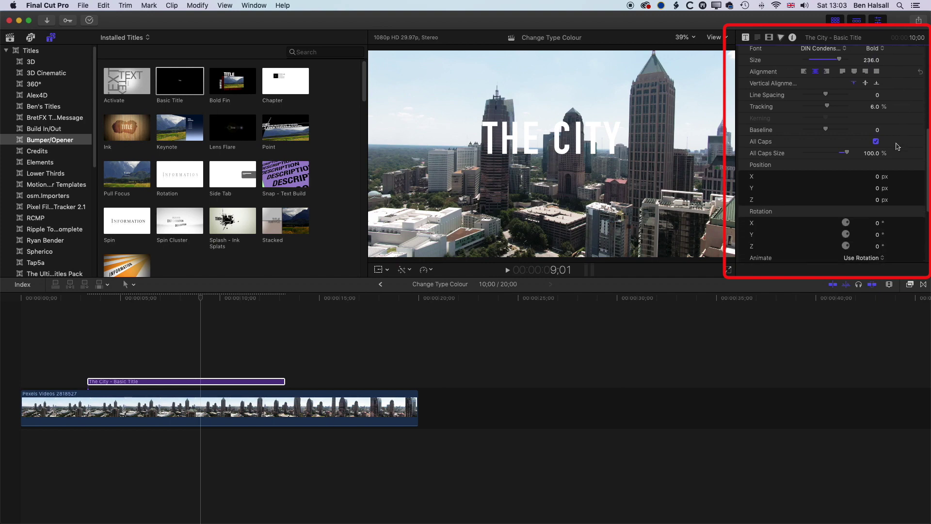
scroll(897, 147, "down", 1)
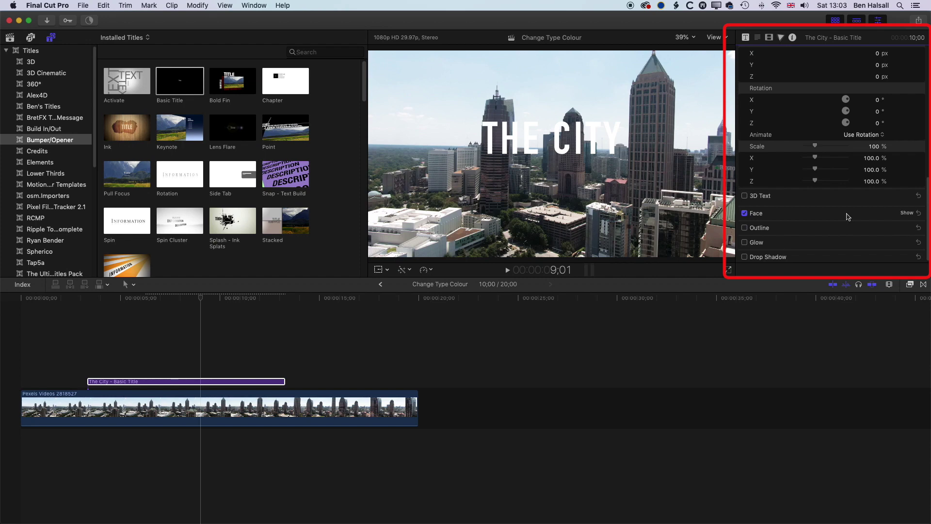
left_click(906, 213)
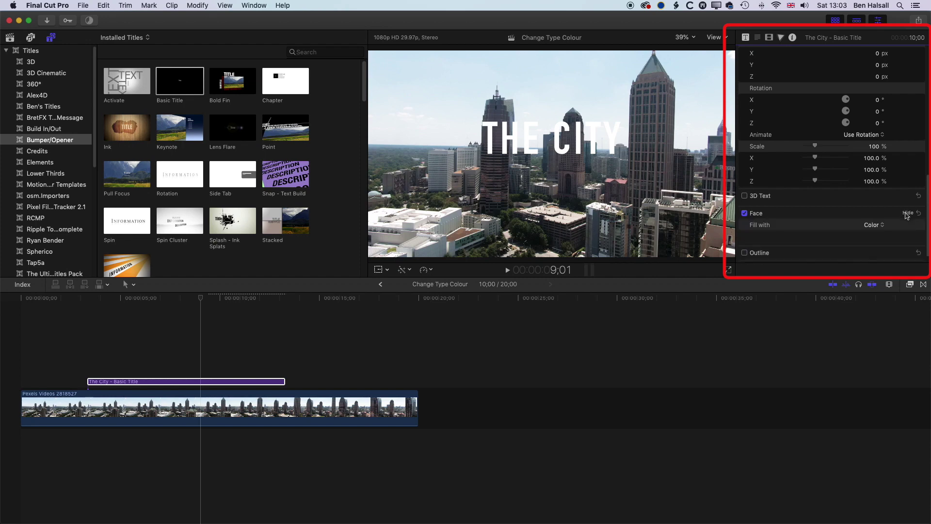
scroll(888, 194, "down", 3)
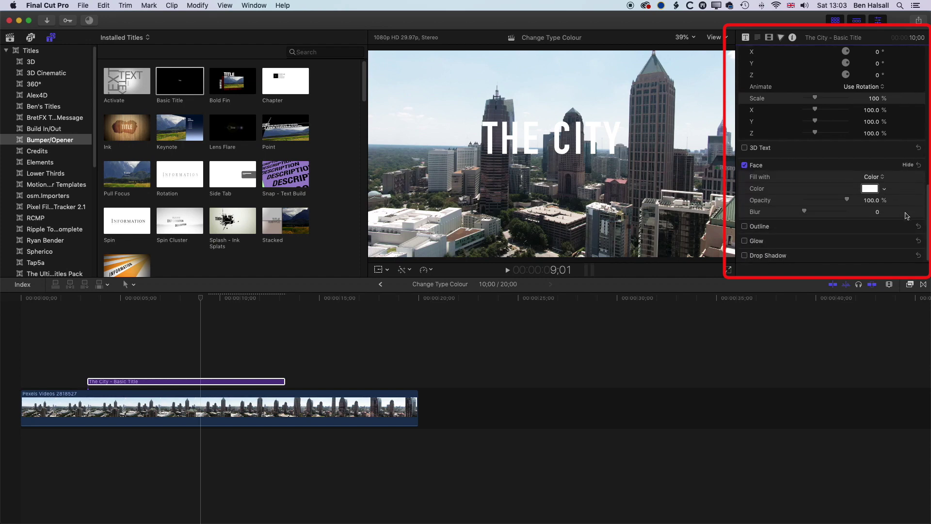
left_click(876, 181)
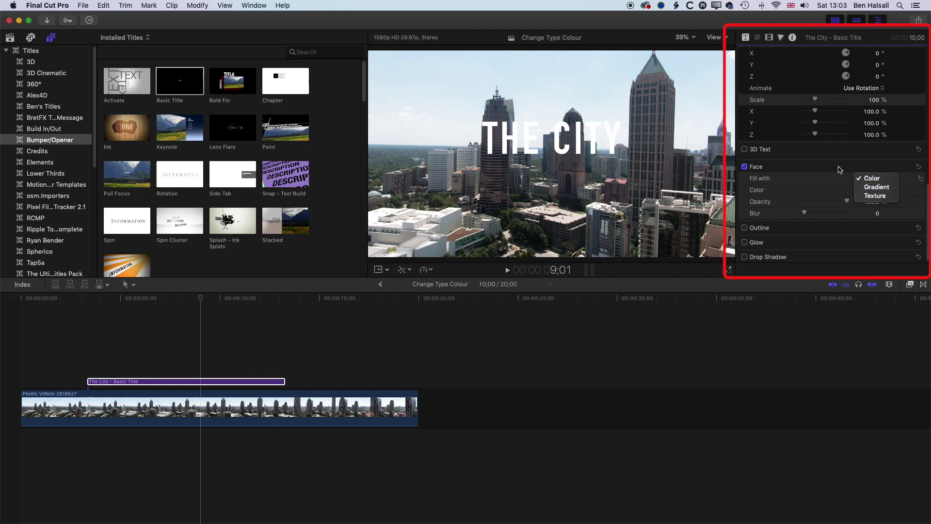
left_click(867, 180)
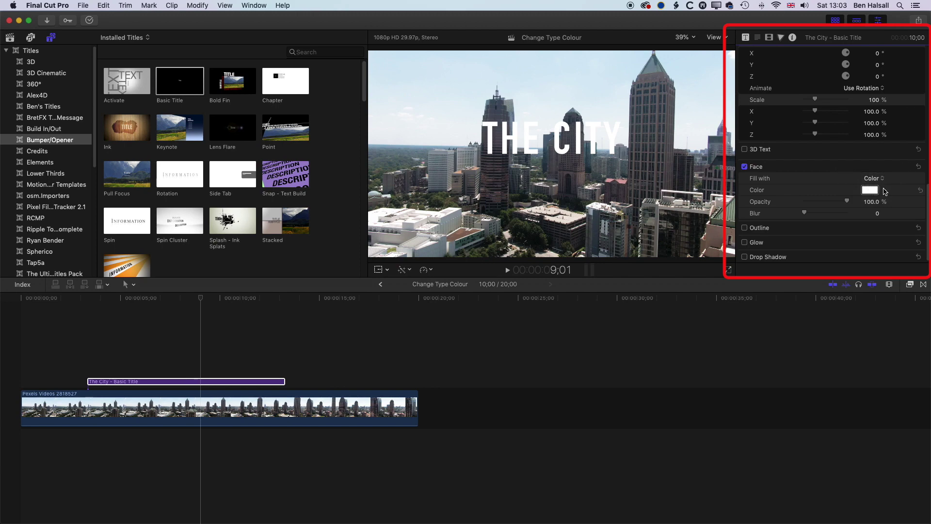
left_click(884, 192)
left_click_drag(868, 214, 840, 245)
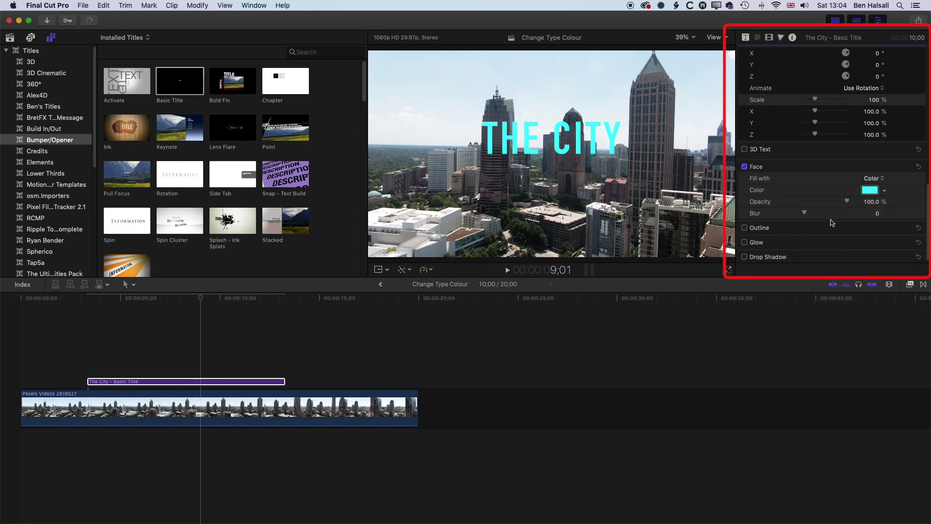
- Open the Colors window for the title's face and try the saved magenta and green swatches
left_click(869, 191)
left_click_drag(204, 57, 239, 60)
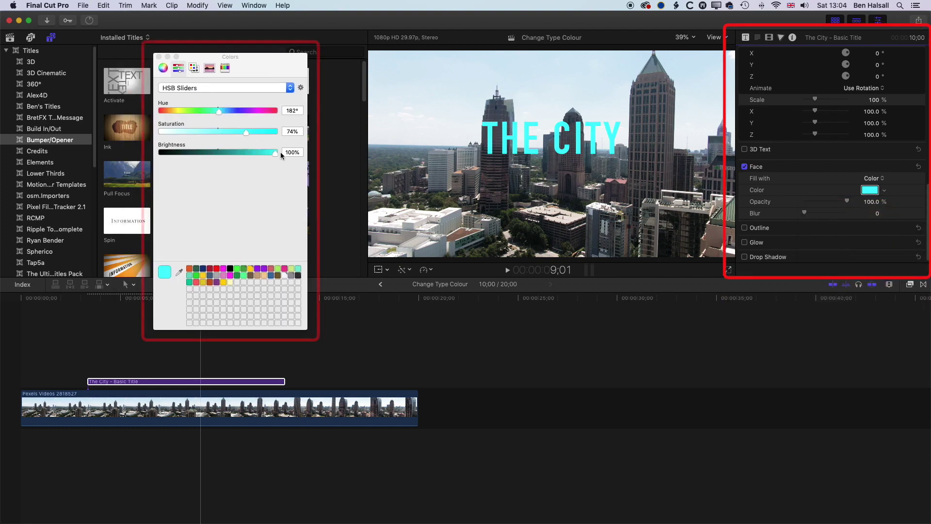
left_click(224, 270)
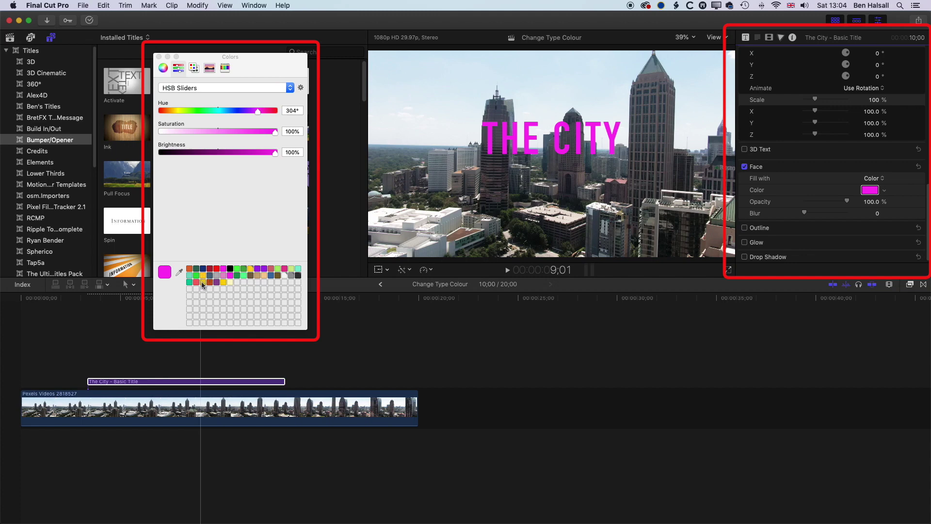
left_click(203, 281)
left_click(189, 282)
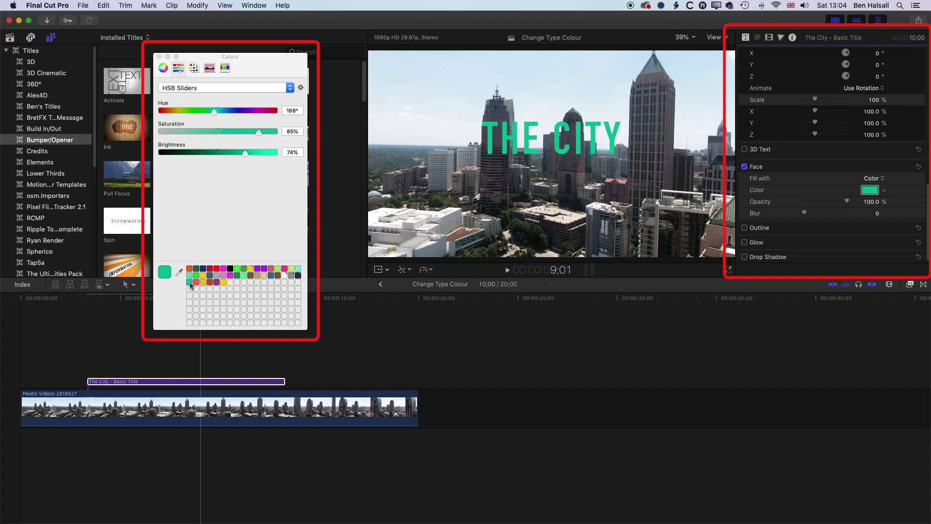
- Choose a muted tan face color on the color wheel and return to the color sliders
left_click(164, 69)
left_click_drag(176, 153, 250, 153)
left_click(178, 69)
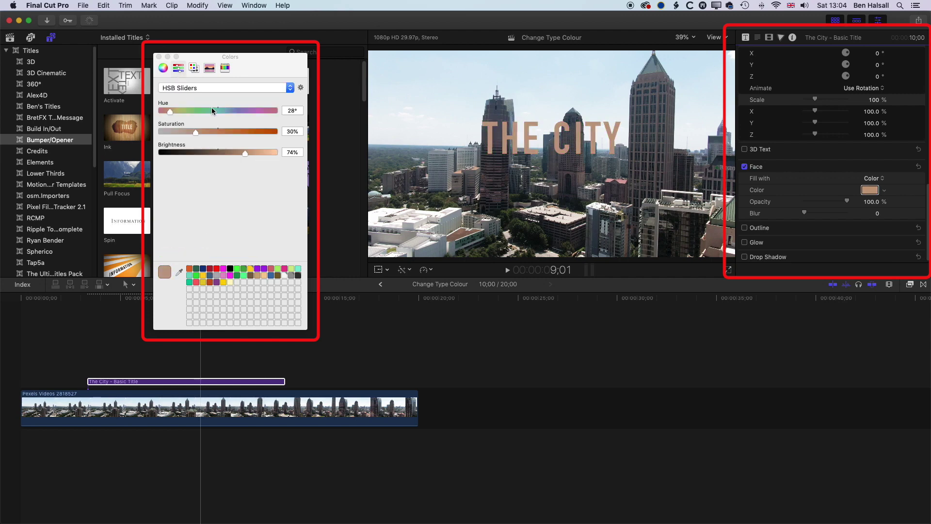
- Set the title's face color with RGB sliders to red 219, green 111, blue 83, close the Colors window and deselect the title
left_click(226, 89)
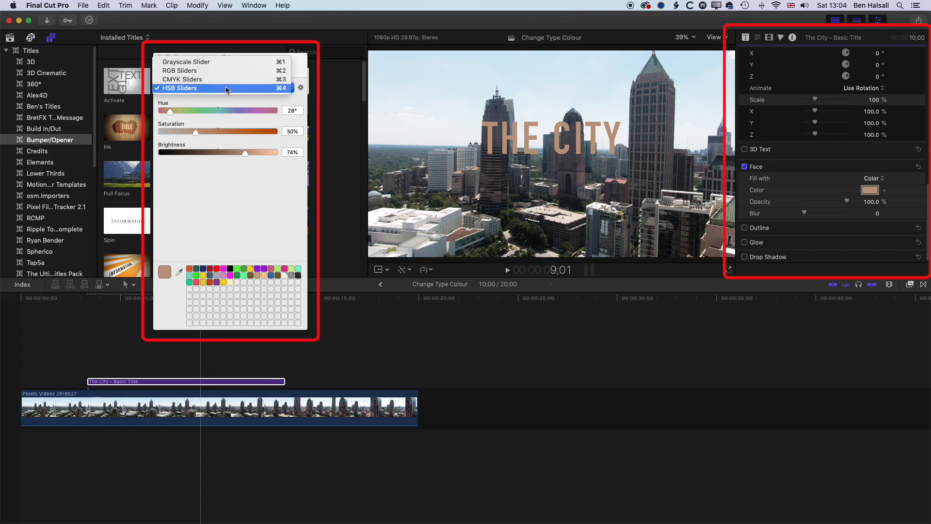
left_click(190, 71)
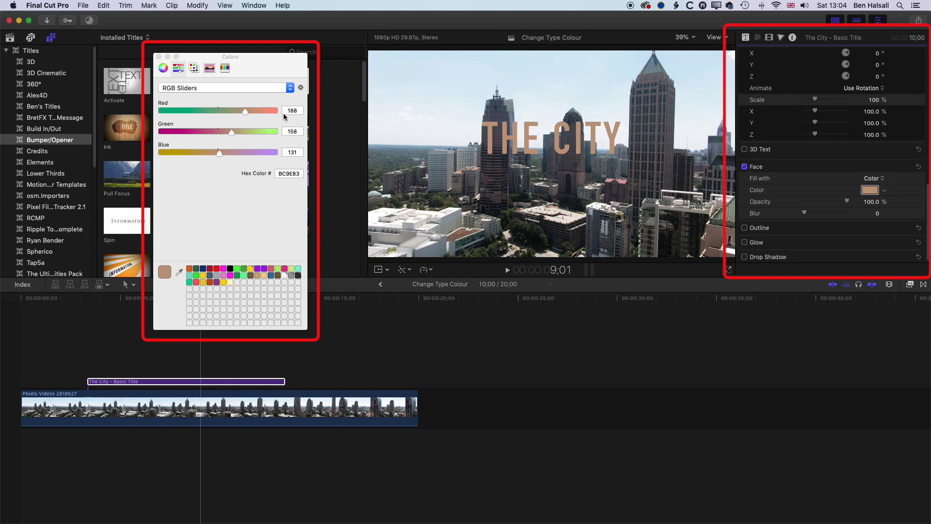
left_click_drag(246, 113, 196, 154)
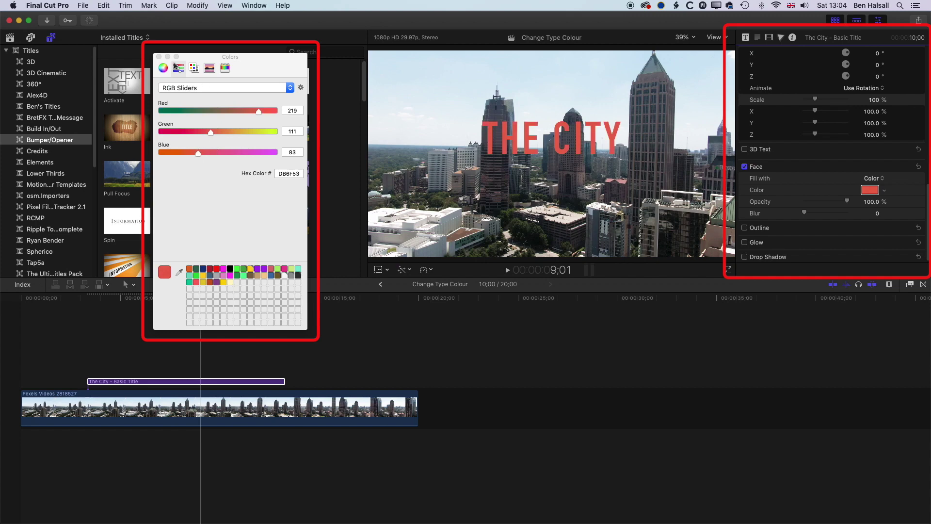
left_click(159, 57)
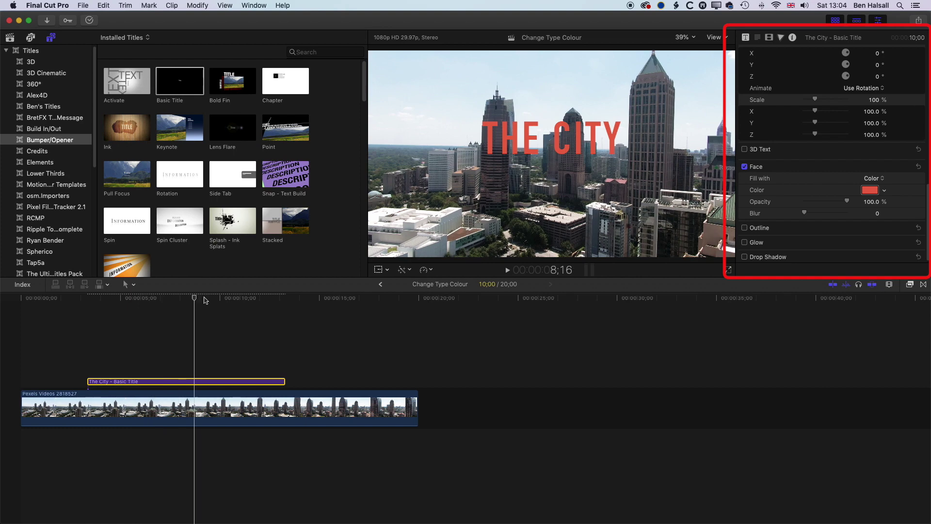
left_click(311, 340)
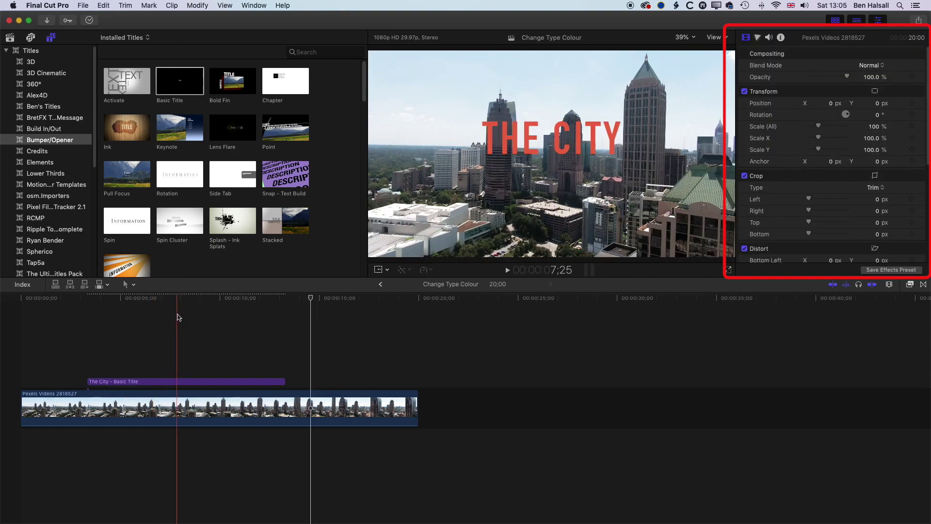
- Duplicate the "The City" title clip further along the timeline, starting at the playhead, and undo the duplication
left_click(126, 383)
left_click_drag(126, 382, 345, 381)
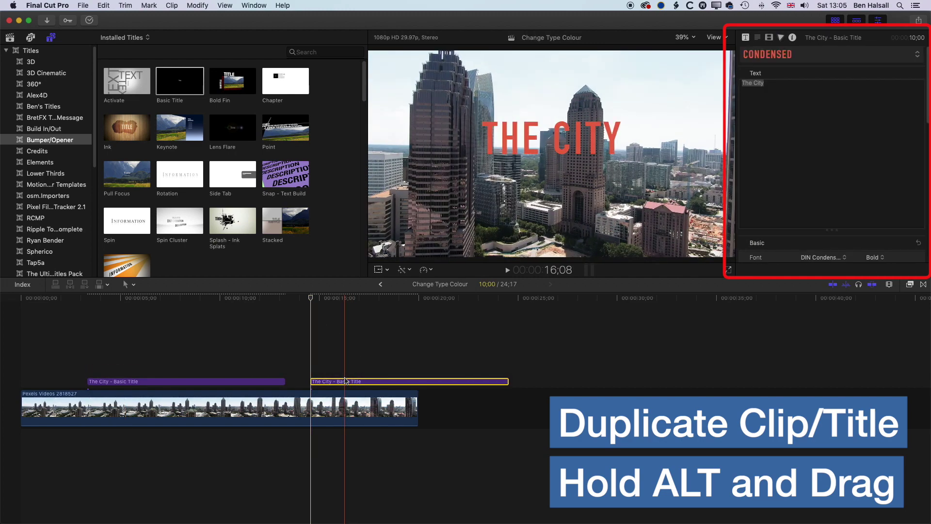
key("super+z")
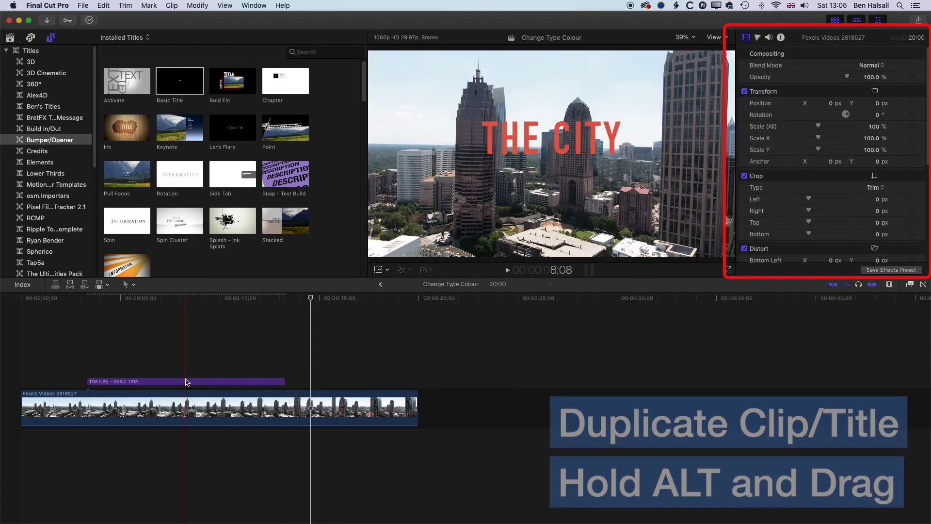
- Open the Colors window for the "The City" title's face and save its current red color as a swatch in the first empty slot
left_click(173, 381)
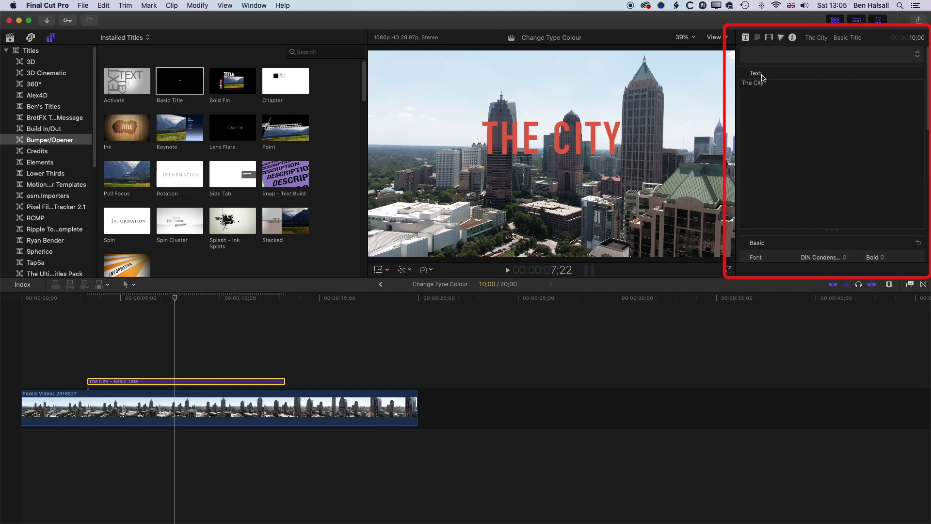
scroll(883, 212, "down", 15)
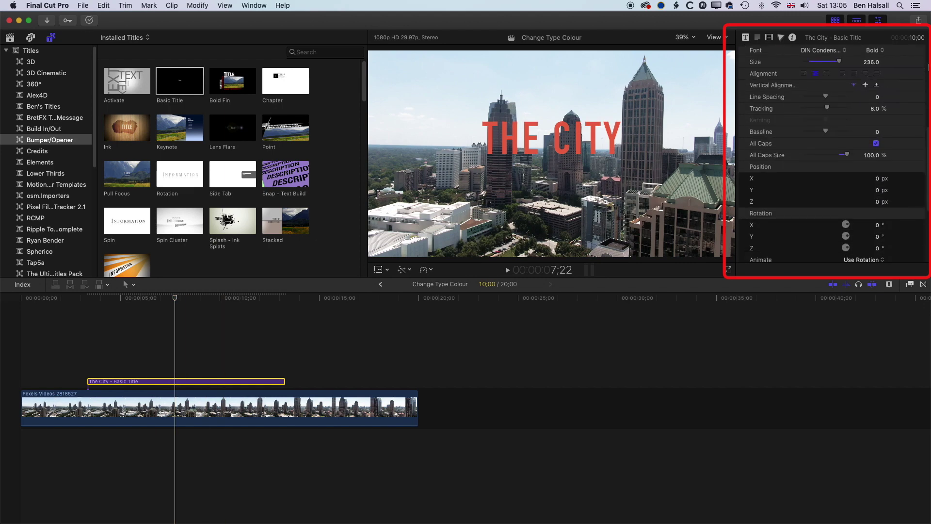
left_click(906, 212)
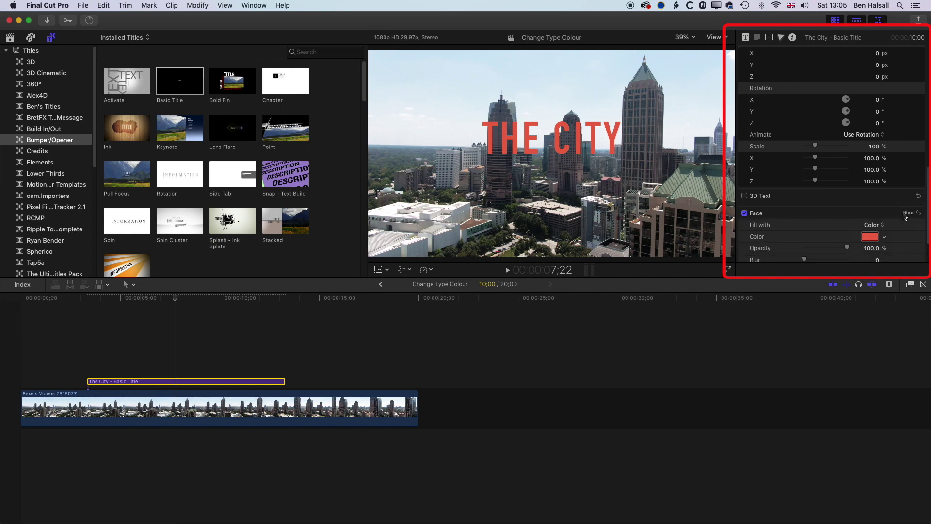
scroll(904, 213, "down", 3)
left_click(870, 198)
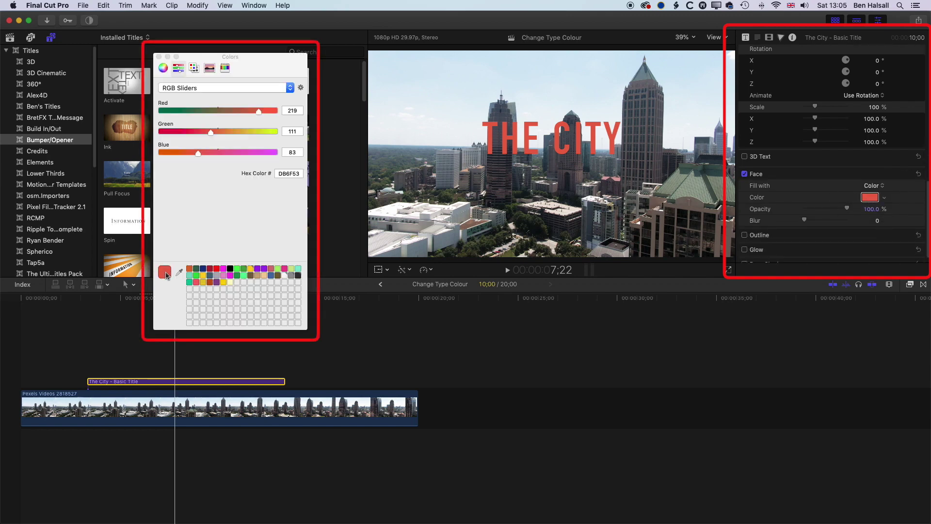
left_click_drag(166, 275, 238, 283)
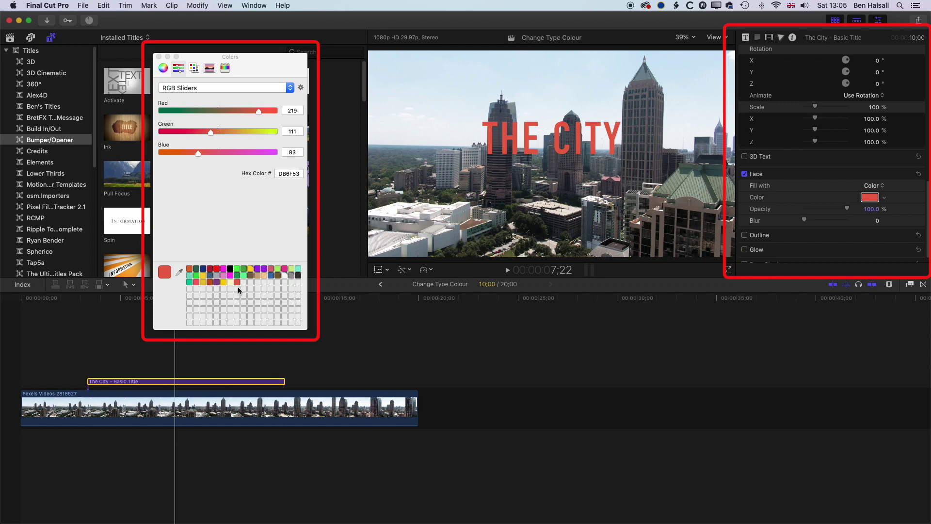